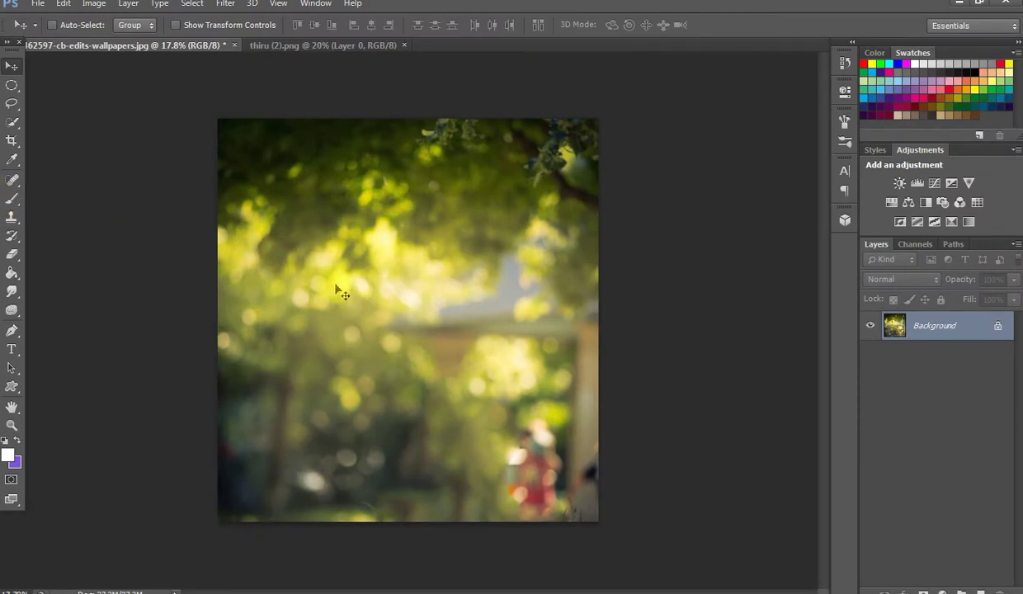
{"action": "scroll", "coordinate": [324, 273], "scroll_direction": "down", "scroll_amount": 1}
{"action": "scroll", "coordinate": [324, 273], "scroll_direction": "up", "scroll_amount": 2}
Step: Float the cut-out man's PNG into its own window and move him lower and right on the background
{"action": "mouse_move", "coordinate": [284, 45]}
{"action": "left_mouse_down"}
{"action": "mouse_move", "coordinate": [367, 83]}
{"action": "mouse_move", "coordinate": [744, 36]}
{"action": "left_mouse_up"}
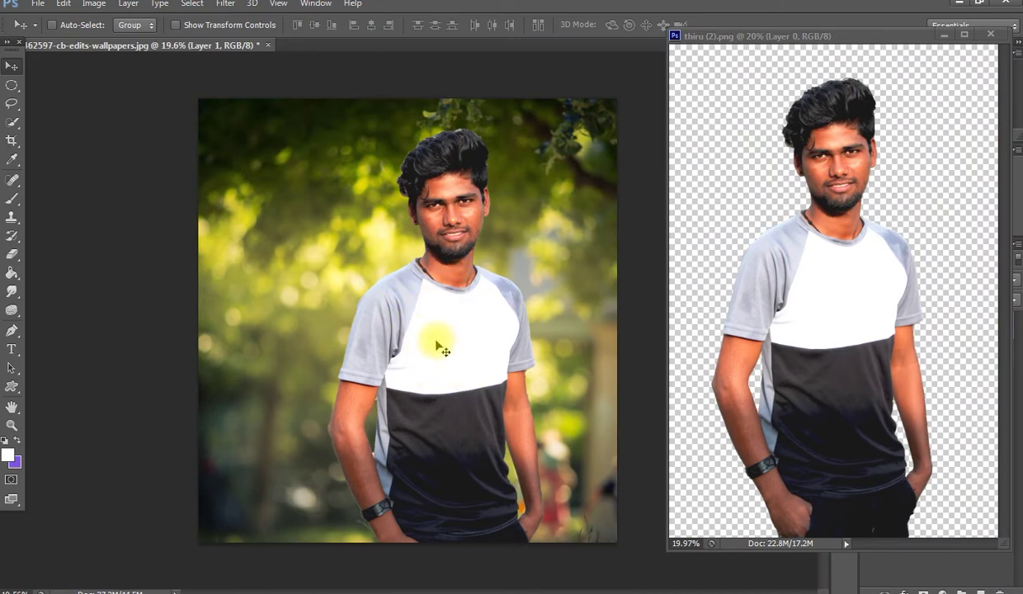
{"action": "mouse_move", "coordinate": [444, 351]}
{"action": "left_mouse_down"}
{"action": "mouse_move", "coordinate": [440, 386]}
{"action": "mouse_move", "coordinate": [460, 398]}
{"action": "left_mouse_up"}
{"action": "left_click_drag", "start_coordinate": [452, 395], "coordinate": [530, 396]}
Step: Dock the cut-out PNG back with the other documents and return to the composite
{"action": "left_click_drag", "start_coordinate": [747, 36], "coordinate": [356, 41]}
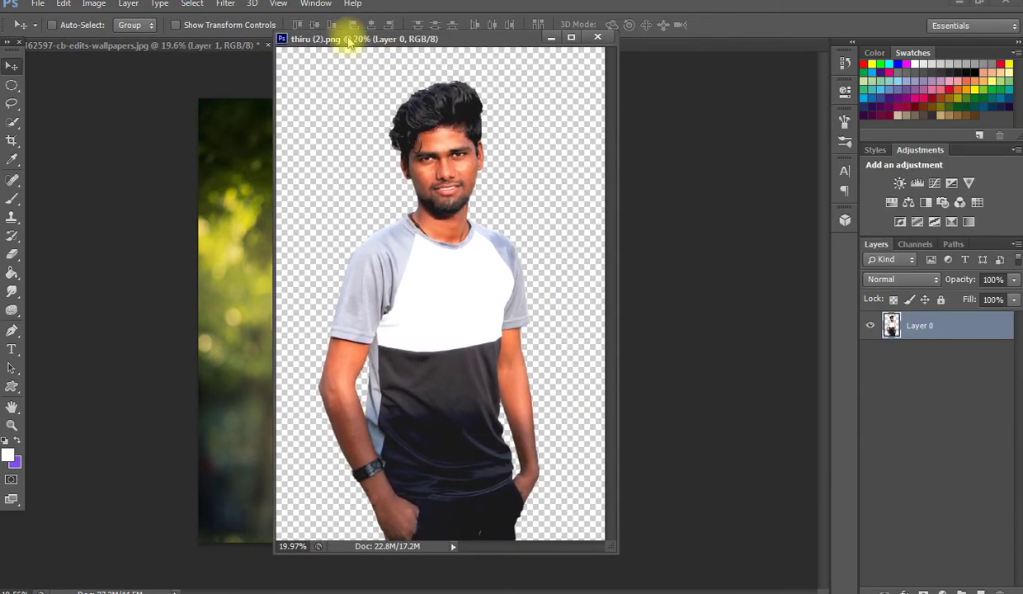
{"action": "left_click_drag", "start_coordinate": [348, 42], "coordinate": [362, 51]}
{"action": "left_click", "coordinate": [202, 45]}
Step: Move the man up and scale Layer 1 to about 131% with Free Transform
{"action": "left_click_drag", "start_coordinate": [498, 305], "coordinate": [521, 171]}
{"action": "left_click_drag", "start_coordinate": [521, 172], "coordinate": [521, 173]}
{"action": "key", "text": "ctrl+t"}
{"action": "left_click_drag", "start_coordinate": [409, 516], "coordinate": [347, 569]}
{"action": "left_click_drag", "start_coordinate": [387, 429], "coordinate": [424, 466]}
{"action": "left_click", "coordinate": [715, 24]}
{"action": "scroll", "coordinate": [543, 183], "scroll_direction": "down", "scroll_amount": 1}
{"action": "scroll", "coordinate": [542, 184], "scroll_direction": "down", "scroll_amount": 1}
{"action": "scroll", "coordinate": [543, 183], "scroll_direction": "down", "scroll_amount": 1}
Step: Place the instagram image, scale it to about 122% and position it top-left
{"action": "left_click", "coordinate": [68, 14]}
{"action": "left_click", "coordinate": [163, 520]}
{"action": "double_click", "coordinate": [712, 395]}
{"action": "scroll", "coordinate": [437, 309], "scroll_direction": "up", "scroll_amount": 2, "text": "alt"}
{"action": "scroll", "coordinate": [437, 310], "scroll_direction": "up", "scroll_amount": 2}
{"action": "scroll", "coordinate": [462, 273], "scroll_direction": "up", "scroll_amount": 2}
{"action": "scroll", "coordinate": [487, 248], "scroll_direction": "up", "scroll_amount": 2}
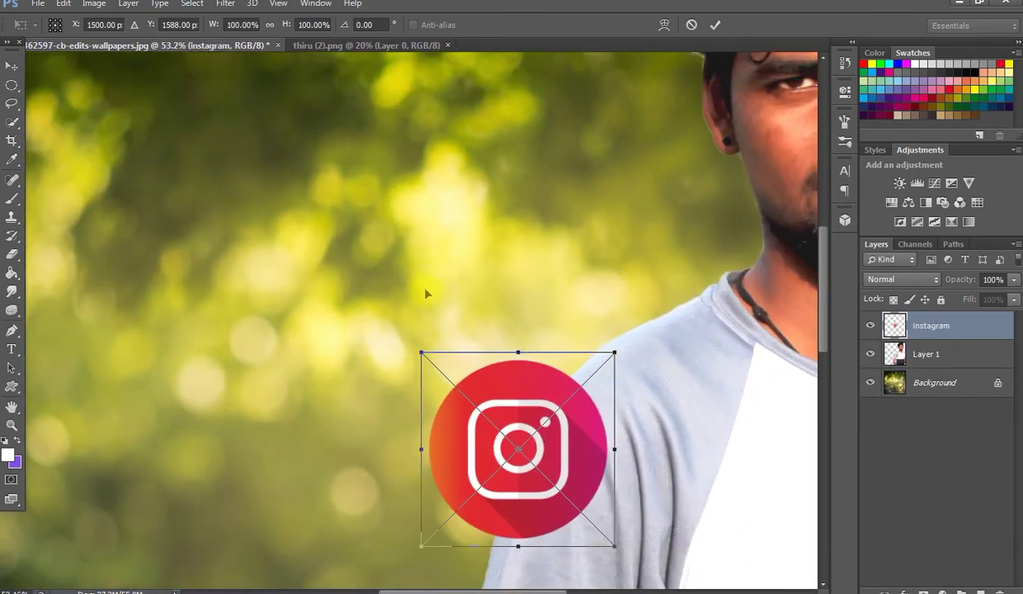
{"action": "left_click_drag", "start_coordinate": [520, 429], "coordinate": [322, 206]}
{"action": "left_click_drag", "start_coordinate": [422, 324], "coordinate": [462, 363]}
{"action": "mouse_move", "coordinate": [396, 264]}
{"action": "left_mouse_down"}
{"action": "mouse_move", "coordinate": [292, 265]}
{"action": "mouse_move", "coordinate": [310, 263]}
{"action": "mouse_move", "coordinate": [317, 290]}
{"action": "left_mouse_up"}
{"action": "left_click", "coordinate": [715, 29]}
{"action": "key", "text": "ctrl+0"}
{"action": "scroll", "coordinate": [371, 295], "scroll_direction": "up", "scroll_amount": 2}
{"action": "scroll", "coordinate": [379, 295], "scroll_direction": "down", "scroll_amount": 1}
Step: Nudge the Instagram logo up-left and readjust the man's position on the background
{"action": "left_click_drag", "start_coordinate": [482, 347], "coordinate": [476, 338]}
{"action": "left_click", "coordinate": [925, 354]}
{"action": "left_click_drag", "start_coordinate": [477, 309], "coordinate": [486, 334]}
{"action": "scroll", "coordinate": [493, 350], "scroll_direction": "down", "scroll_amount": 2}
{"action": "scroll", "coordinate": [493, 350], "scroll_direction": "up", "scroll_amount": 2}
{"action": "scroll", "coordinate": [469, 345], "scroll_direction": "down", "scroll_amount": 3}
Step: Save As a JPEG named 'gh' in the soft materials folder
{"action": "left_click", "coordinate": [37, 3]}
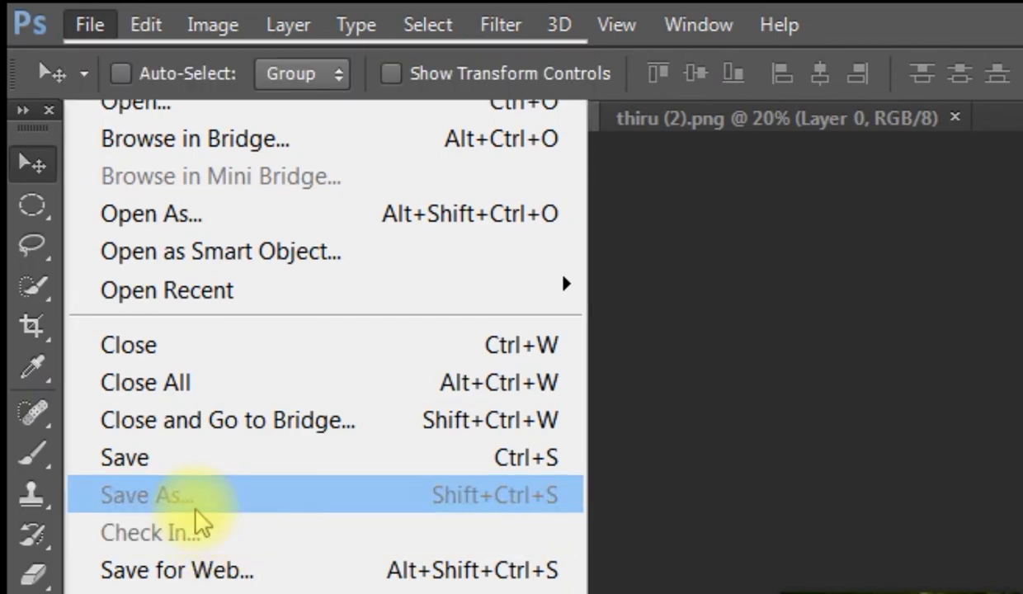
{"action": "left_click", "coordinate": [198, 499]}
{"action": "left_click", "coordinate": [252, 459]}
{"action": "left_click", "coordinate": [326, 590]}
{"action": "double_click", "coordinate": [438, 426]}
{"action": "type", "text": "gh"}
{"action": "left_click", "coordinate": [179, 71]}
{"action": "left_click", "coordinate": [188, 74]}
{"action": "left_click", "coordinate": [906, 428]}
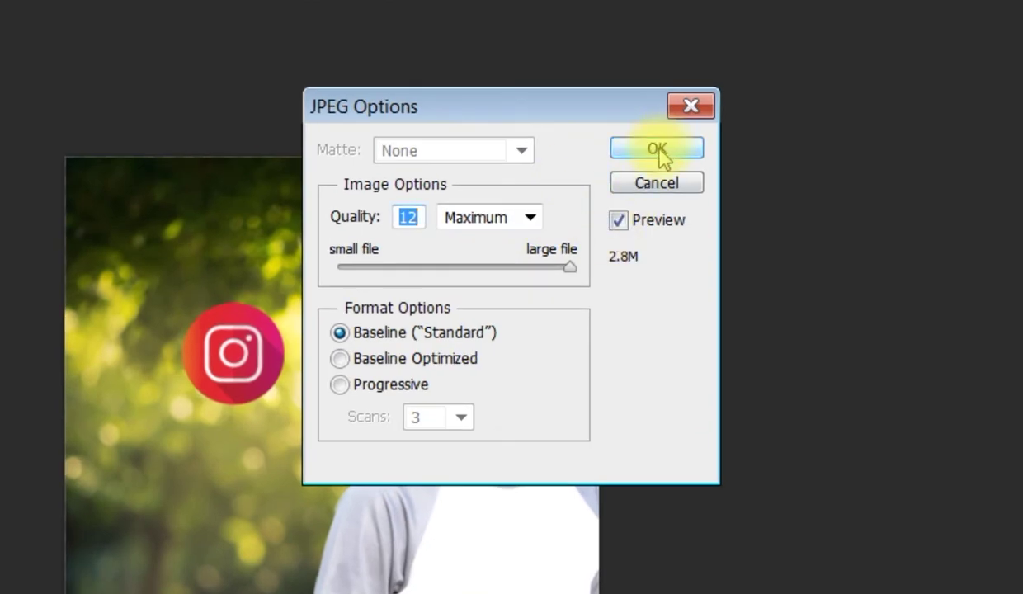